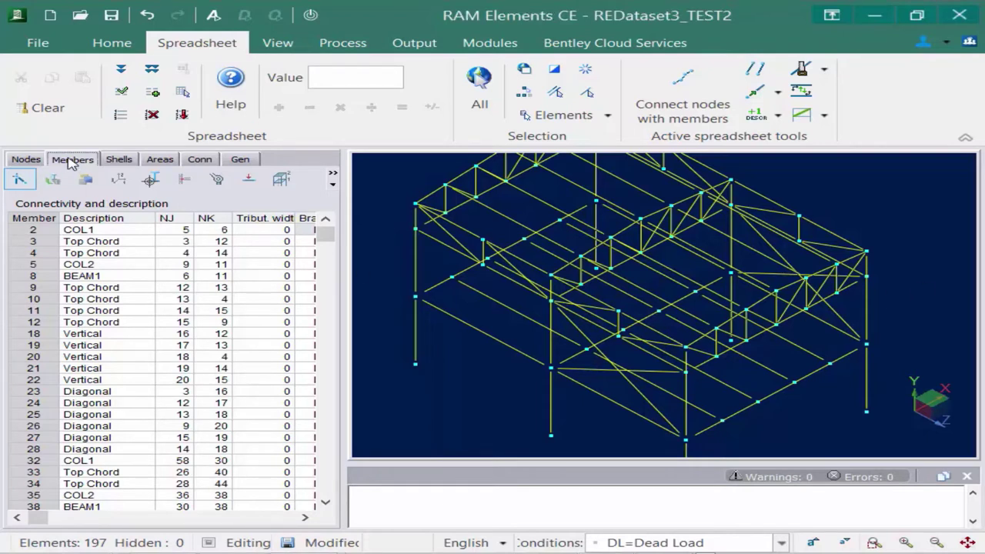
Show the members' local axis orientation data, render the model, and examine how the truss chords meet the corner column
{"action": "left_click", "coordinate": [117, 179]}
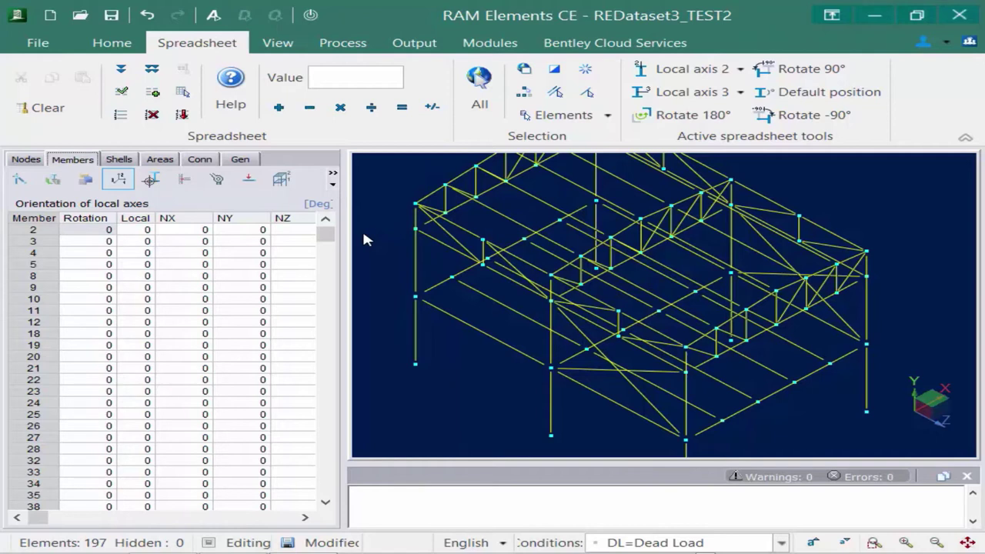
{"action": "left_click", "coordinate": [267, 43]}
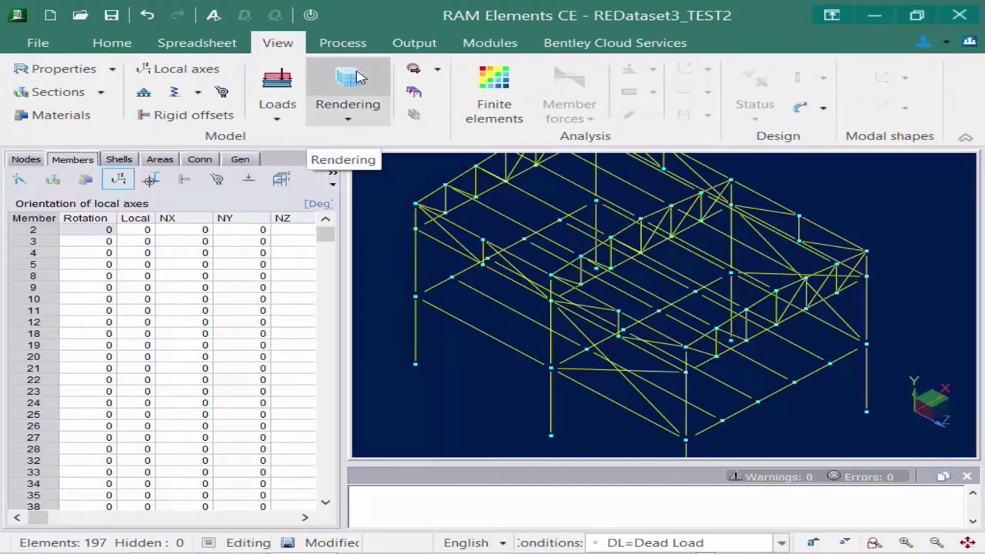
{"action": "left_click", "coordinate": [357, 77]}
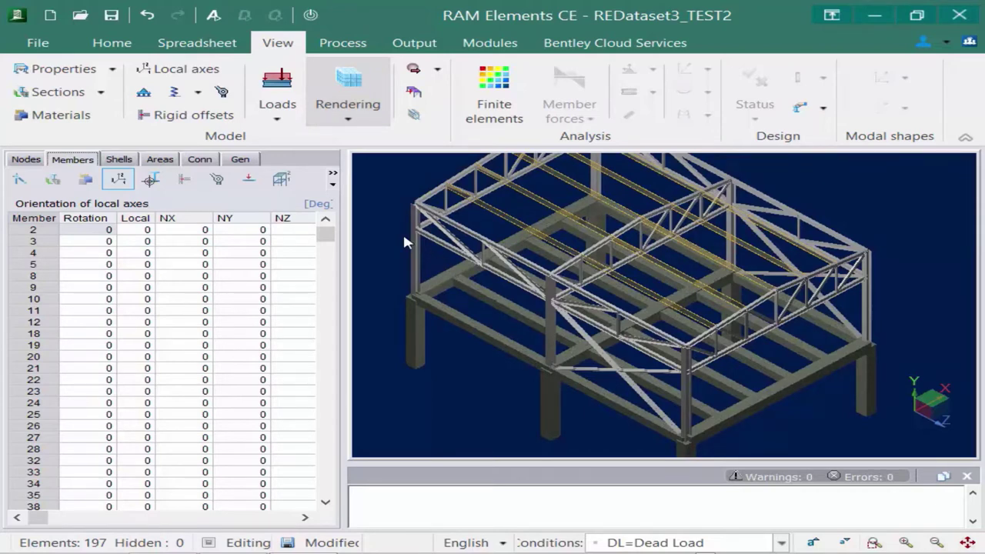
{"action": "middle_click_drag", "start_coordinate": [405, 233], "coordinate": [496, 246]}
{"action": "scroll", "coordinate": [500, 256], "scroll_direction": "up", "scroll_amount": 3}
{"action": "scroll", "coordinate": [539, 213], "scroll_direction": "up", "scroll_amount": 2}
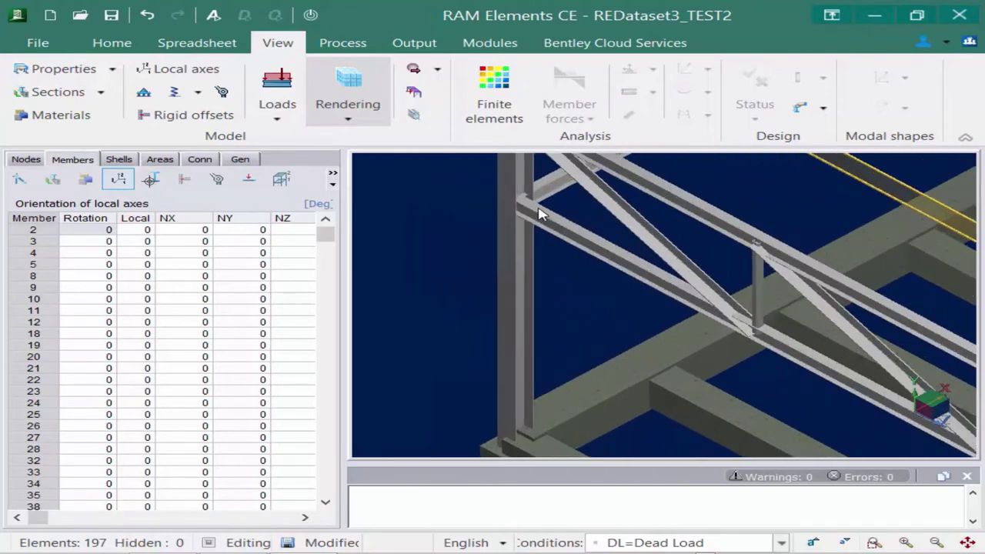
{"action": "scroll", "coordinate": [558, 256], "scroll_direction": "up", "scroll_amount": 1}
{"action": "middle_click_drag", "start_coordinate": [559, 256], "coordinate": [543, 285]}
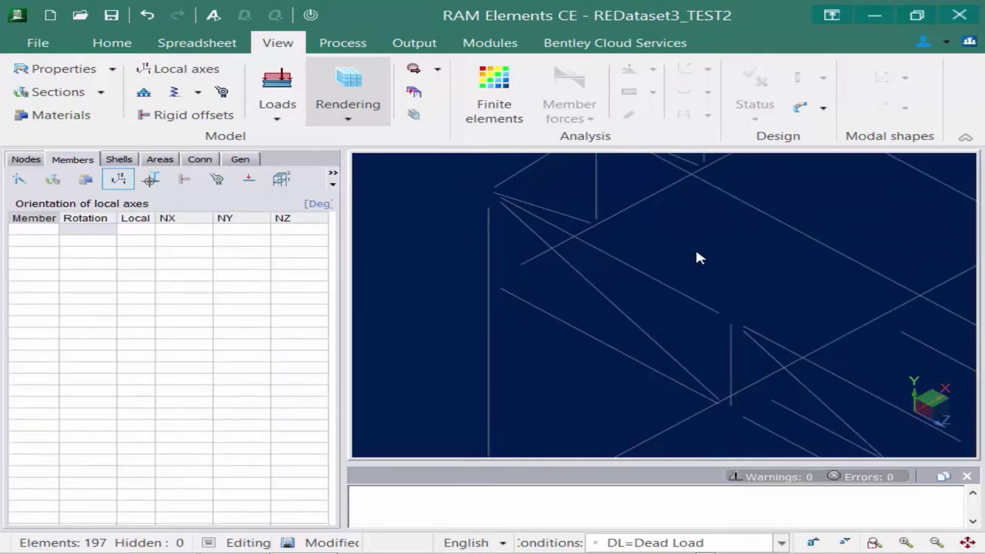
Select an upper and a lower truss chord along the side, extend the selection to all similar chords, and rotate them 90°
{"action": "left_click", "coordinate": [645, 275]}
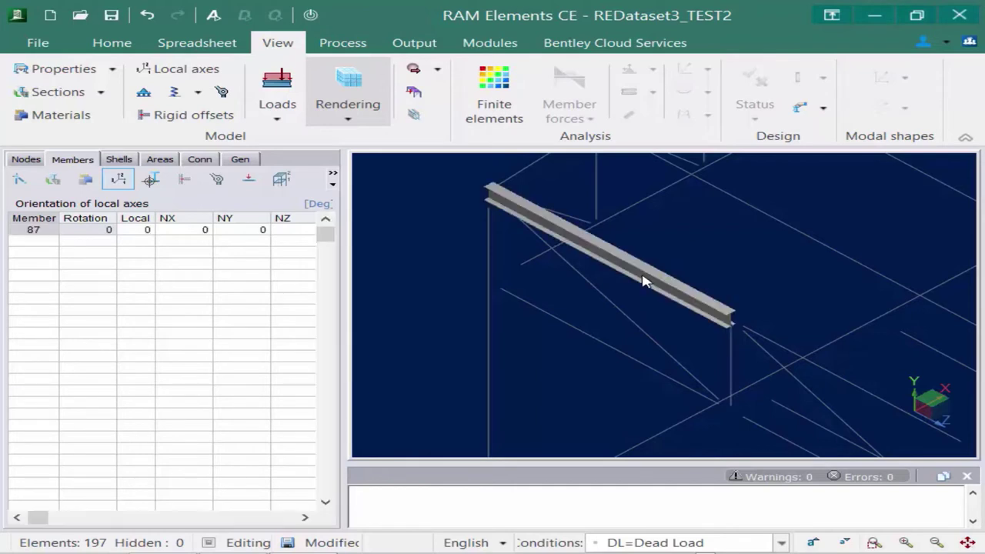
{"action": "left_click", "coordinate": [581, 336]}
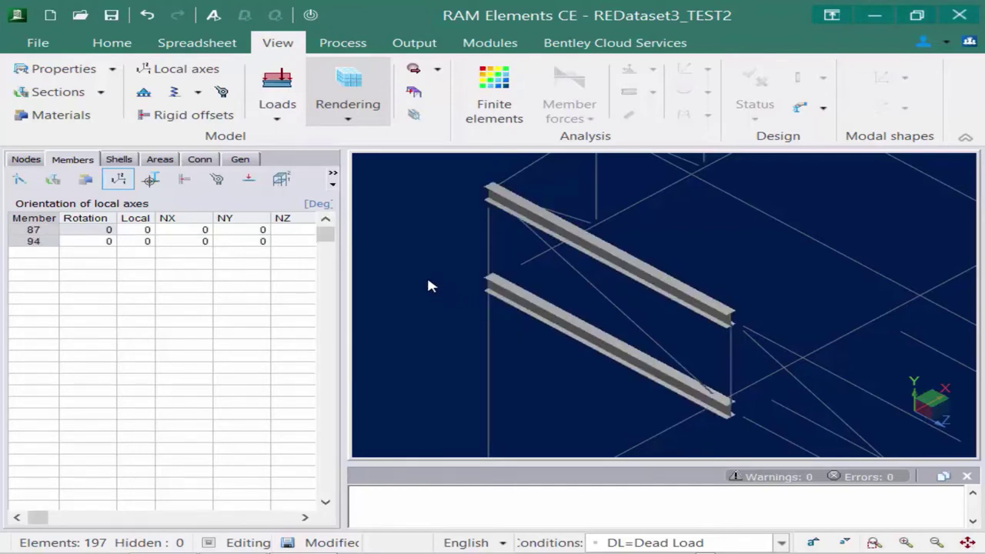
{"action": "left_click", "coordinate": [188, 43]}
{"action": "left_click", "coordinate": [522, 94]}
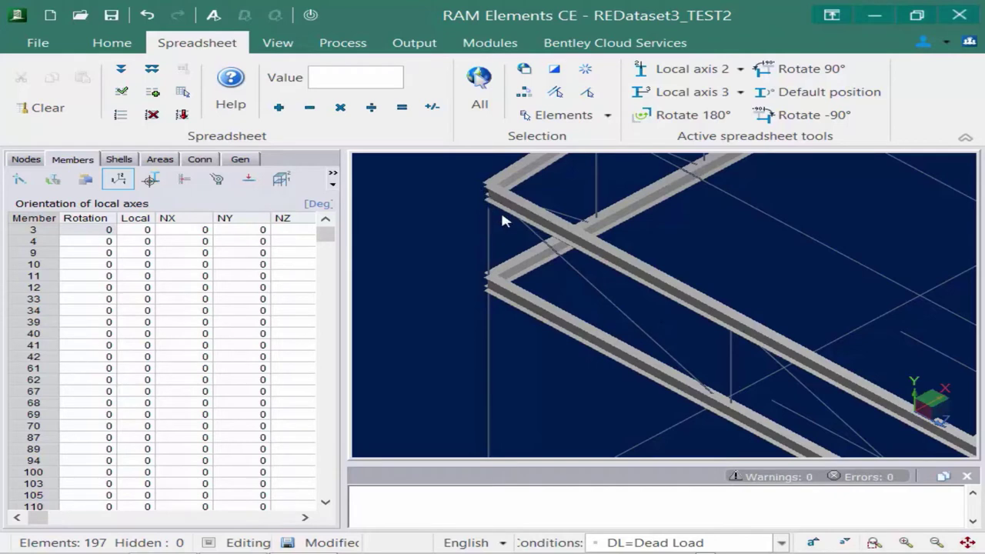
{"action": "left_click", "coordinate": [805, 73]}
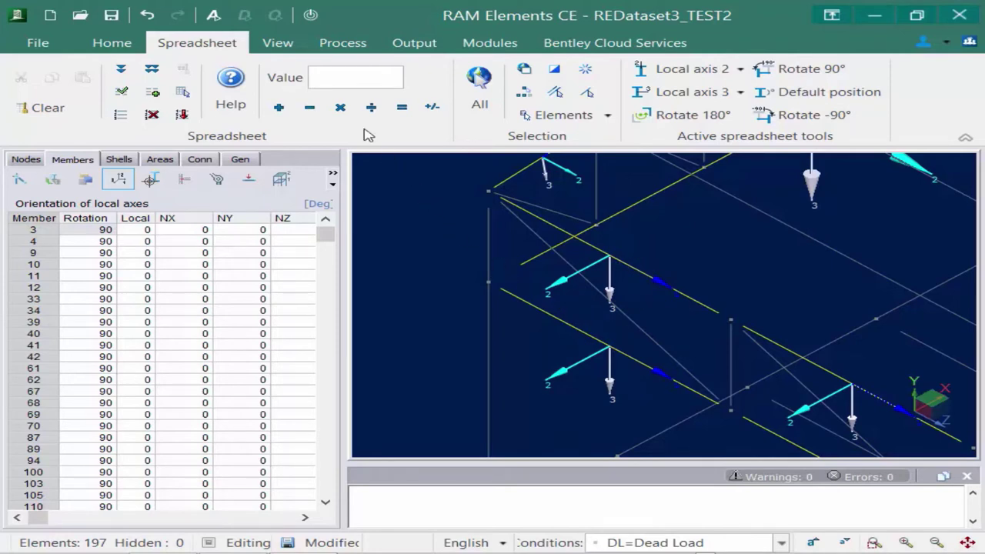
Check the chords' new orientation in the rendered view, then return to the full wireframe model with nothing selected
{"action": "left_click", "coordinate": [277, 44]}
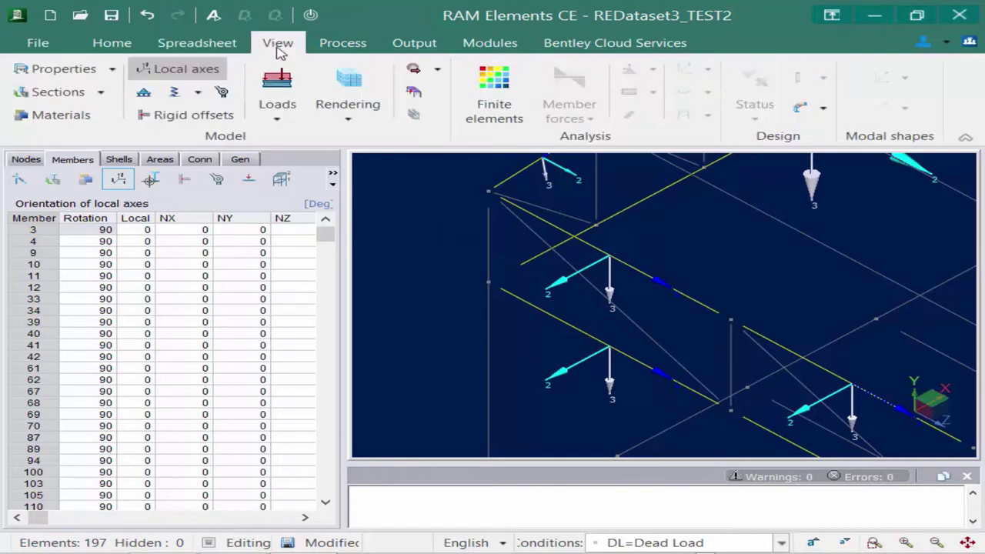
{"action": "left_click", "coordinate": [348, 78]}
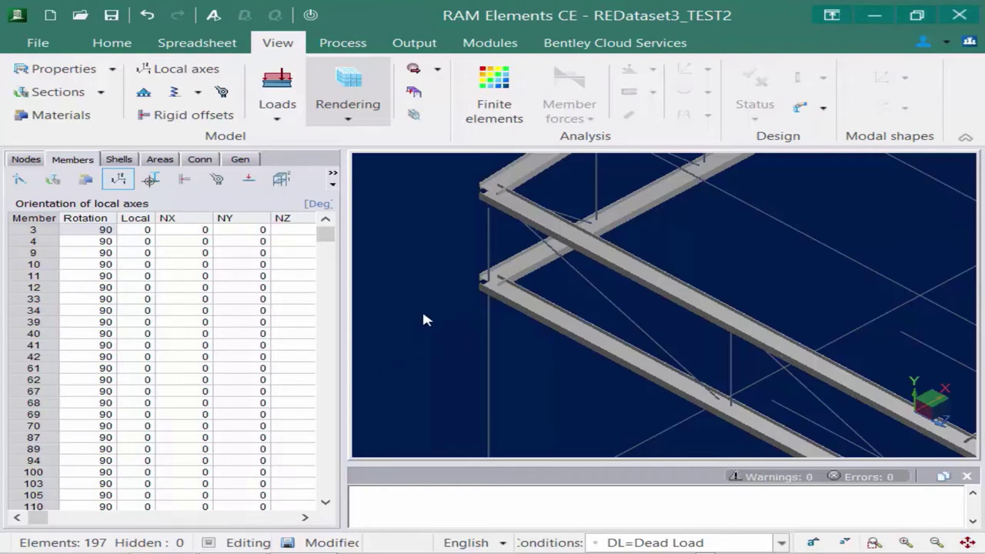
{"action": "left_click", "coordinate": [351, 80]}
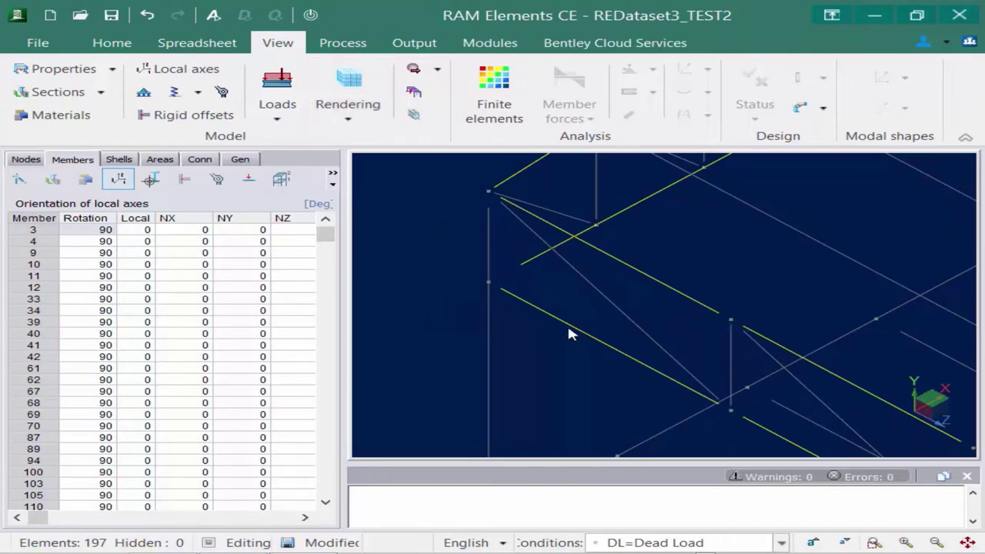
{"action": "left_click", "coordinate": [968, 543]}
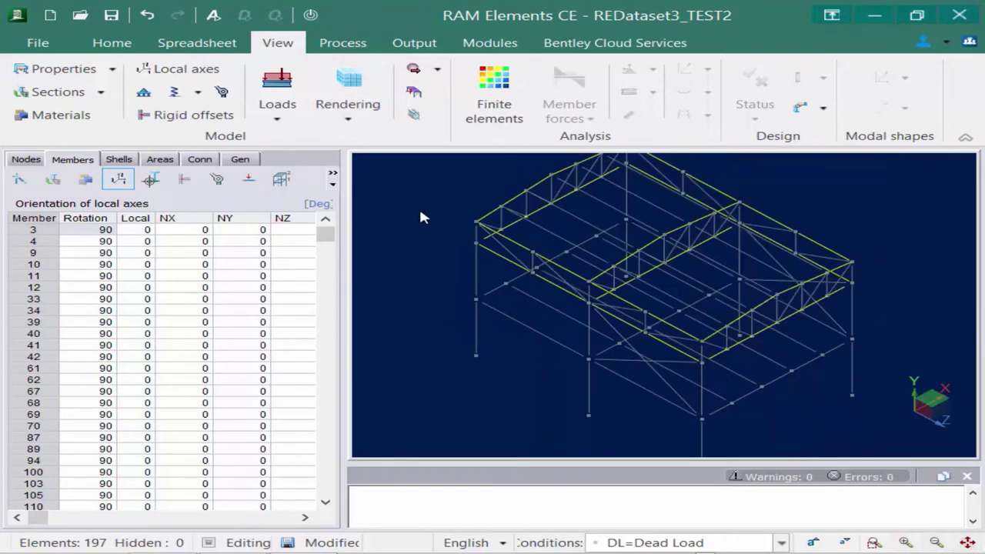
{"action": "left_click", "coordinate": [194, 43]}
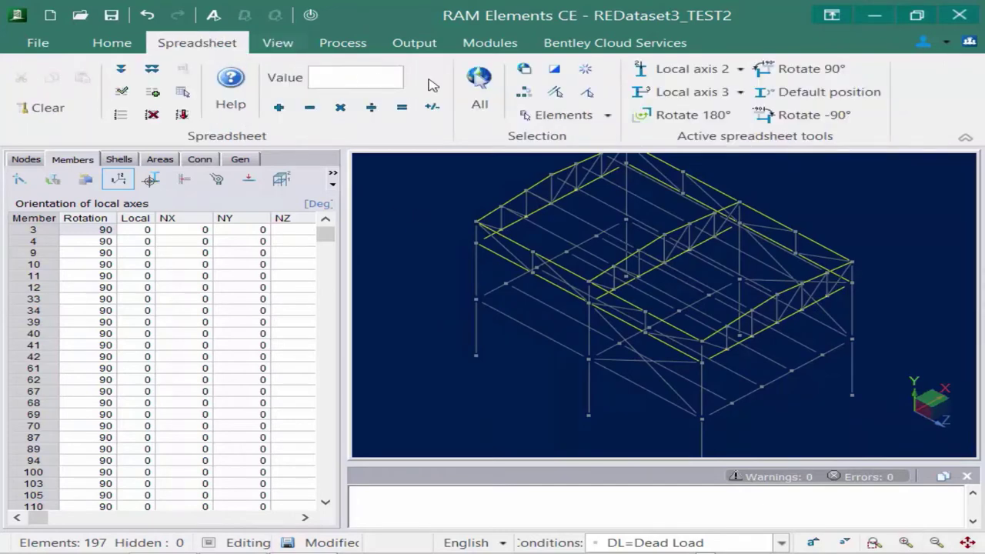
{"action": "left_click", "coordinate": [479, 83]}
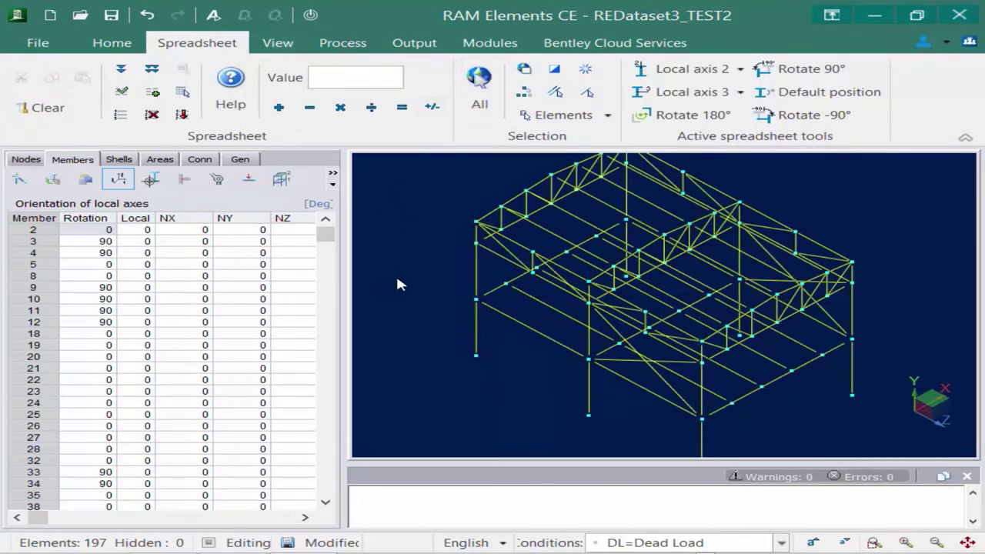
{"action": "key", "text": "Escape"}
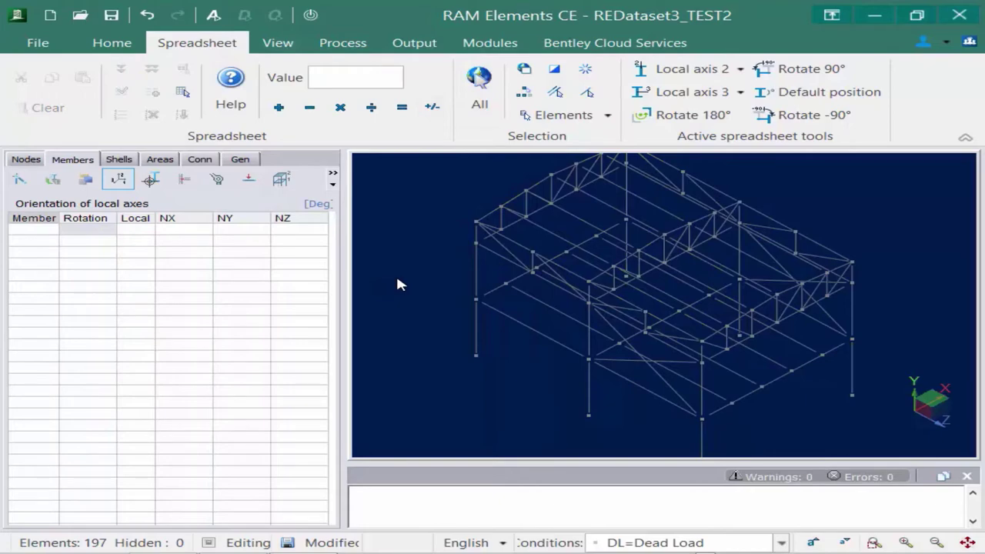
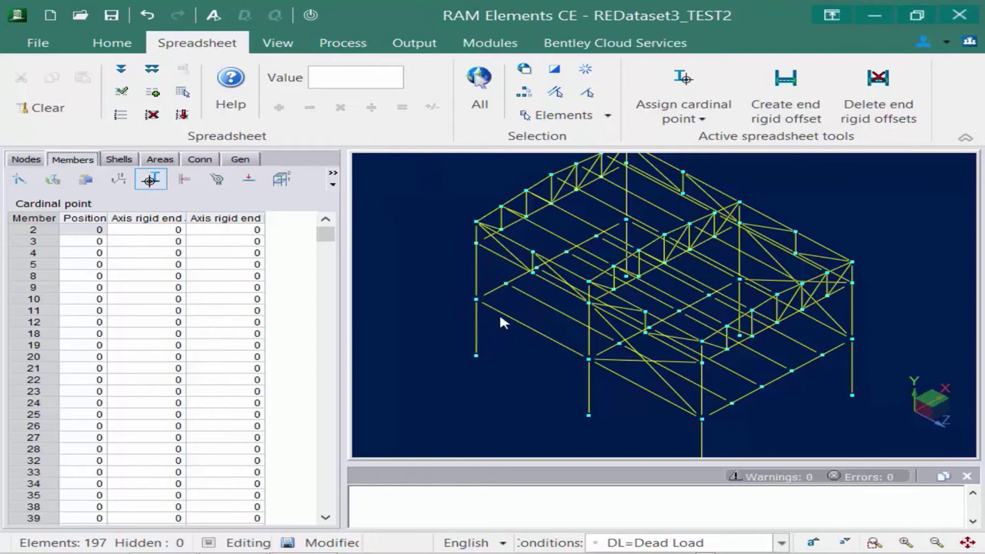
Select two floor-level edge beams plus all similar beams, and render them to examine how their top faces line up at the joints
{"action": "left_click", "coordinate": [535, 373]}
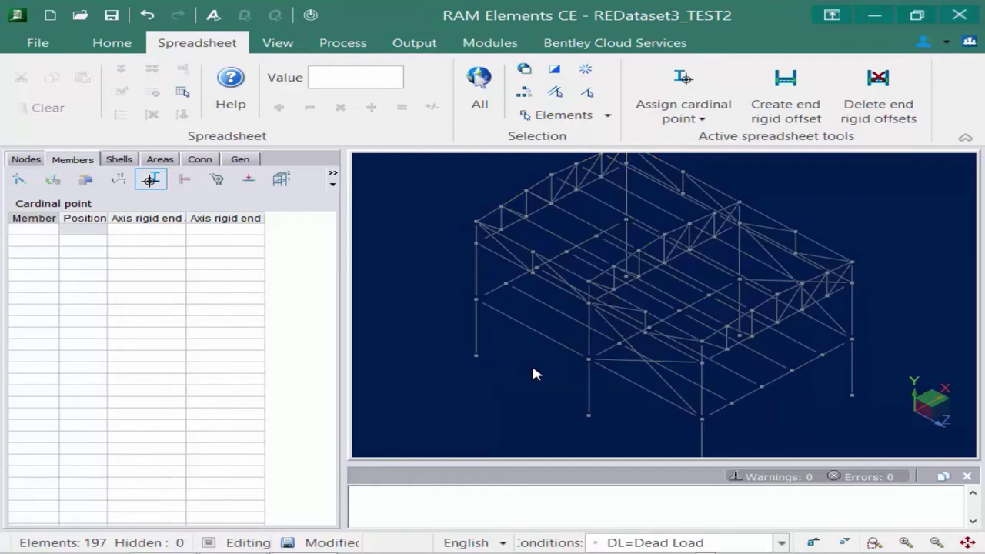
{"action": "left_click", "coordinate": [516, 326]}
{"action": "left_click", "coordinate": [487, 298]}
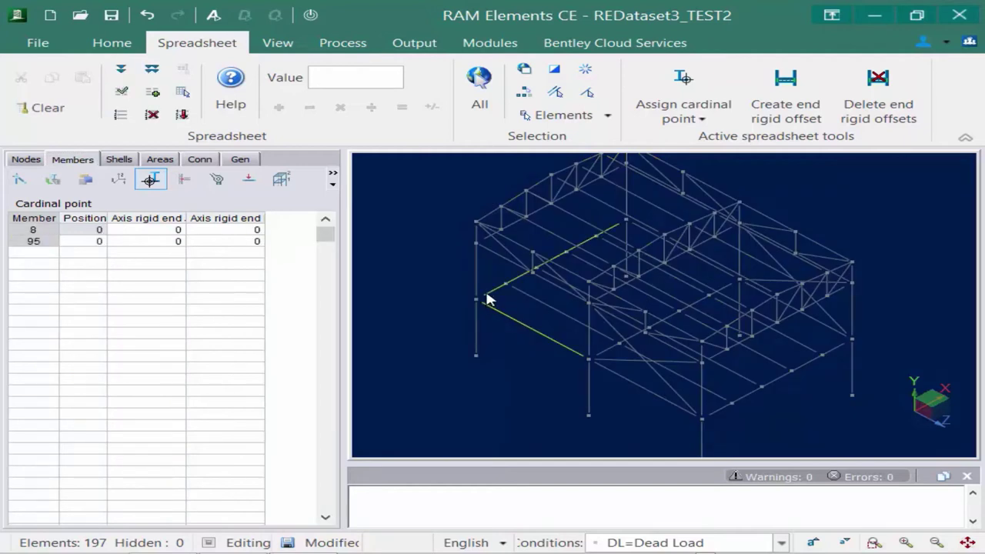
{"action": "left_click", "coordinate": [524, 92]}
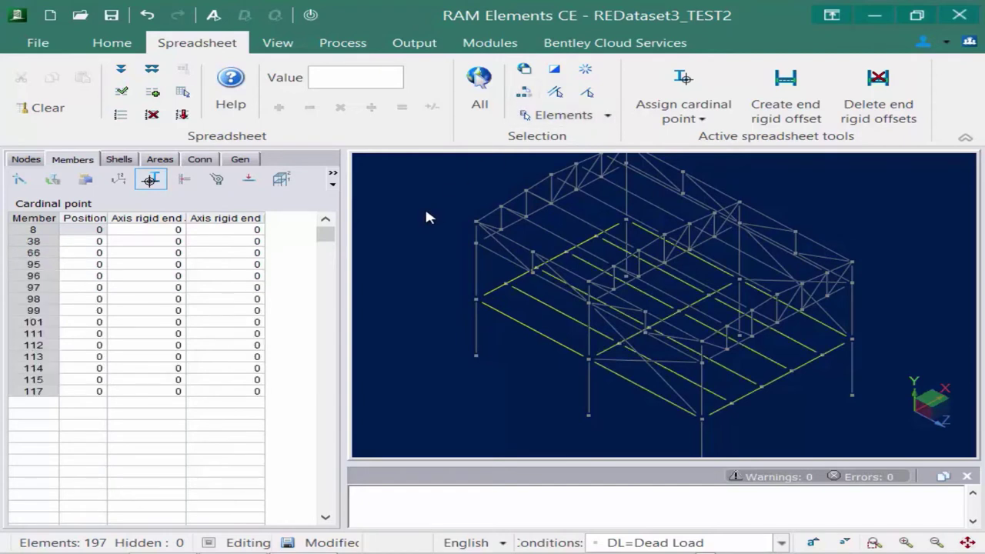
{"action": "left_click", "coordinate": [276, 44]}
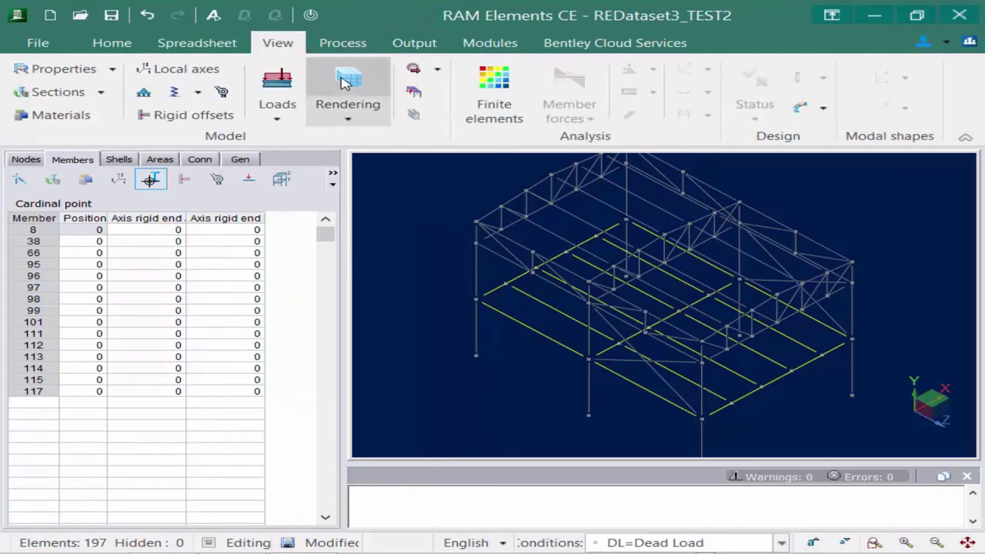
{"action": "left_click", "coordinate": [348, 81]}
{"action": "scroll", "coordinate": [486, 320], "scroll_direction": "up", "scroll_amount": 6}
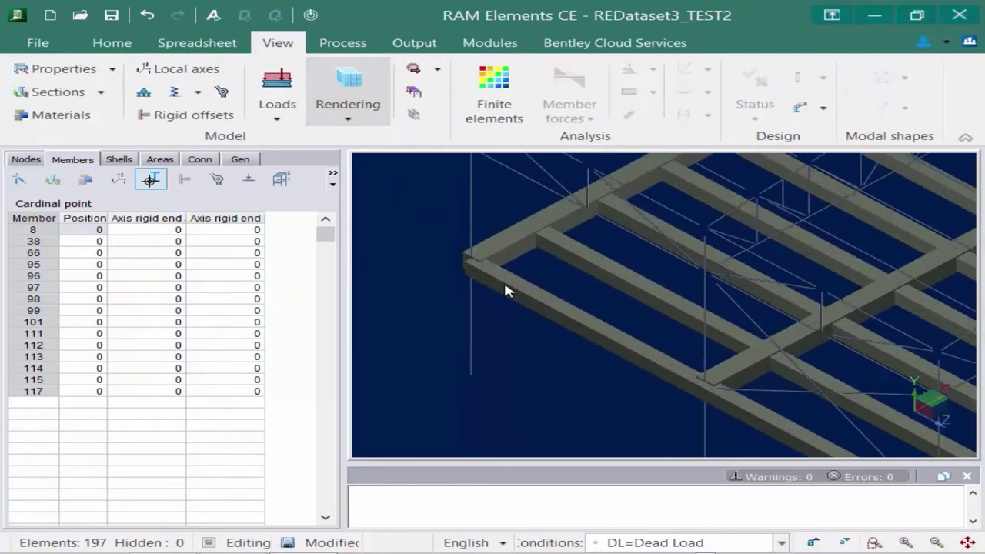
{"action": "scroll", "coordinate": [537, 247], "scroll_direction": "up", "scroll_amount": 3}
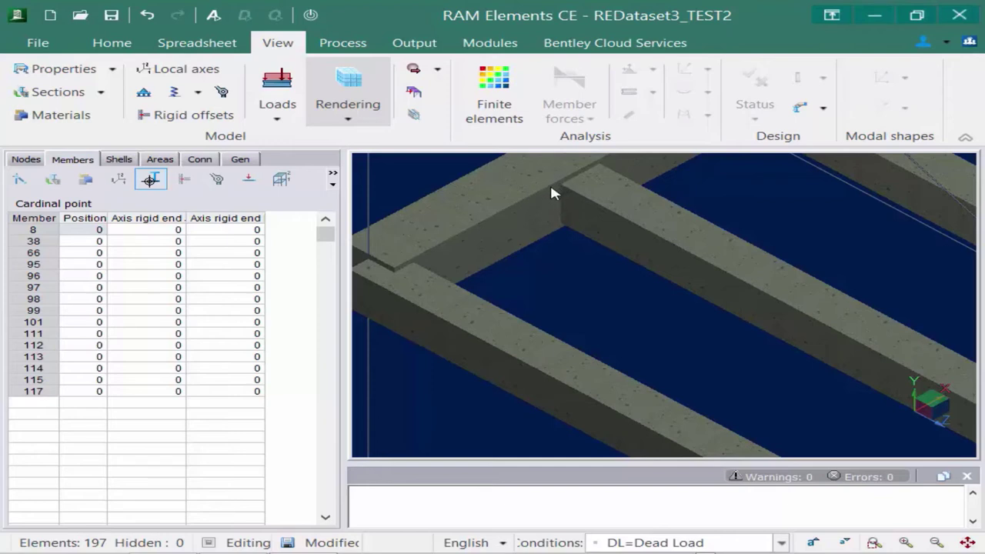
Assign cardinal point 2, at the top centre of the section, to the selected floor beams
{"action": "left_click", "coordinate": [212, 44]}
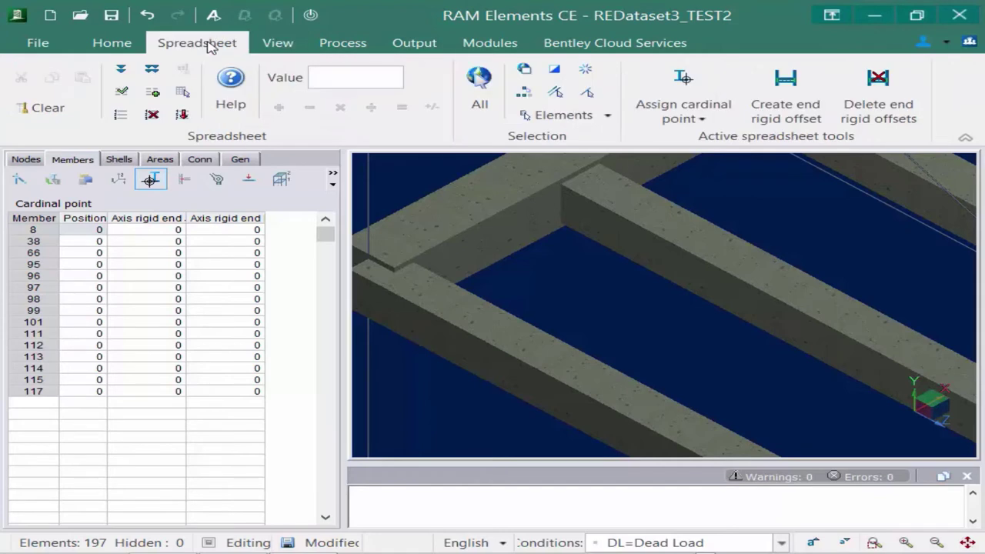
{"action": "left_click", "coordinate": [671, 120]}
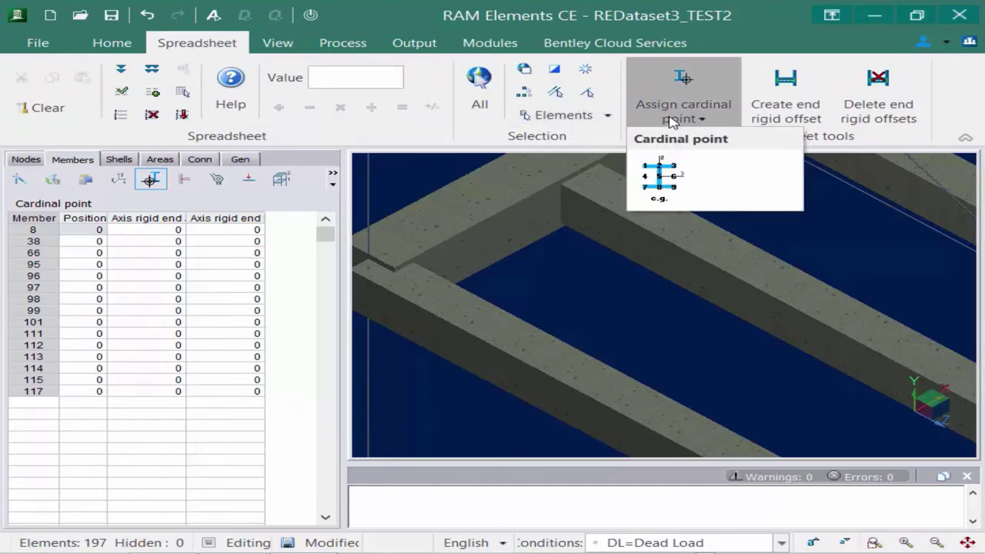
{"action": "left_click", "coordinate": [659, 165]}
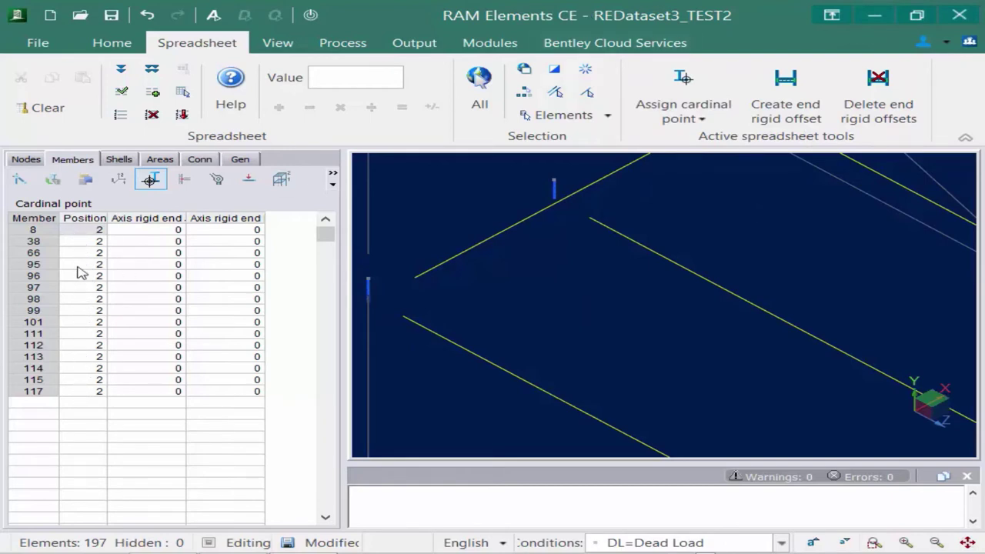
Inspect the floor beams' top alignment in the rendered view from several angles, then restore the full wireframe and clear the selection
{"action": "left_click", "coordinate": [278, 44]}
{"action": "left_click", "coordinate": [344, 81]}
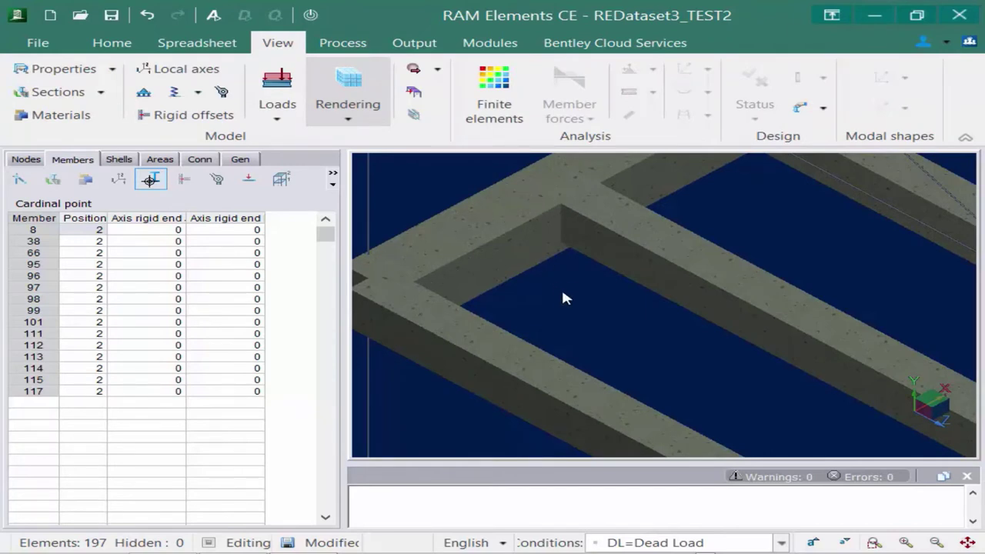
{"action": "middle_click_drag", "start_coordinate": [572, 331], "coordinate": [568, 310]}
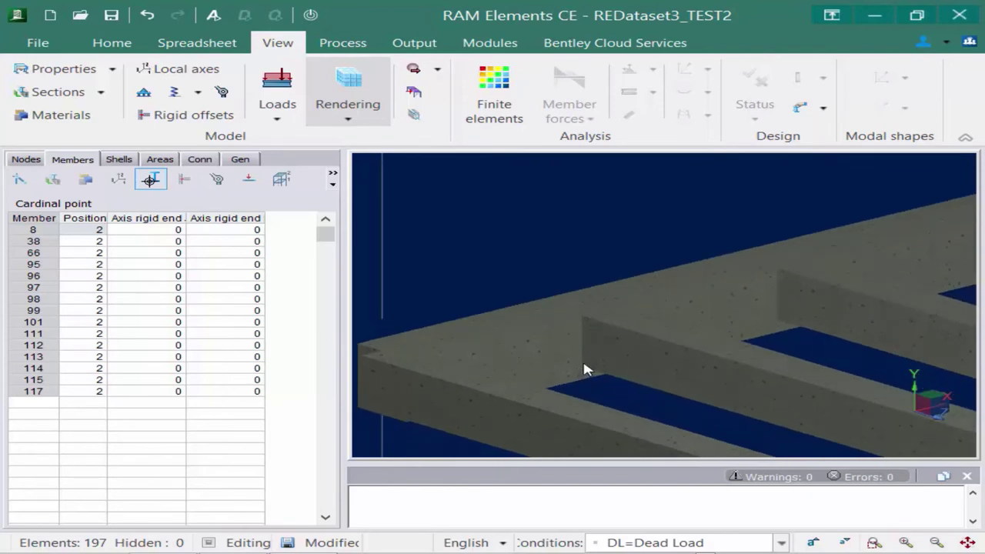
{"action": "middle_click_drag", "start_coordinate": [644, 341], "coordinate": [638, 369]}
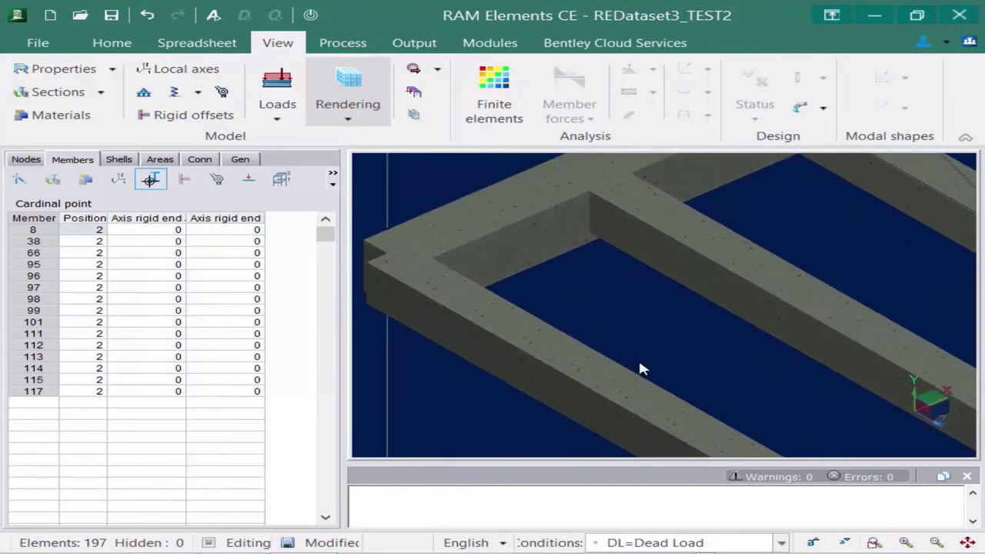
{"action": "left_click", "coordinate": [310, 16]}
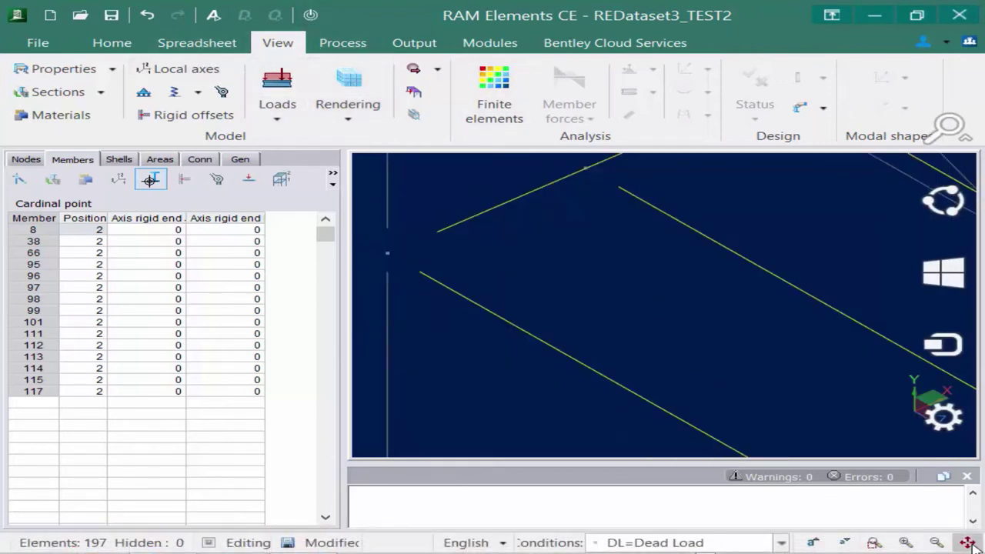
{"action": "scroll", "coordinate": [795, 430], "scroll_direction": "down", "scroll_amount": 5}
{"action": "left_click", "coordinate": [444, 329]}
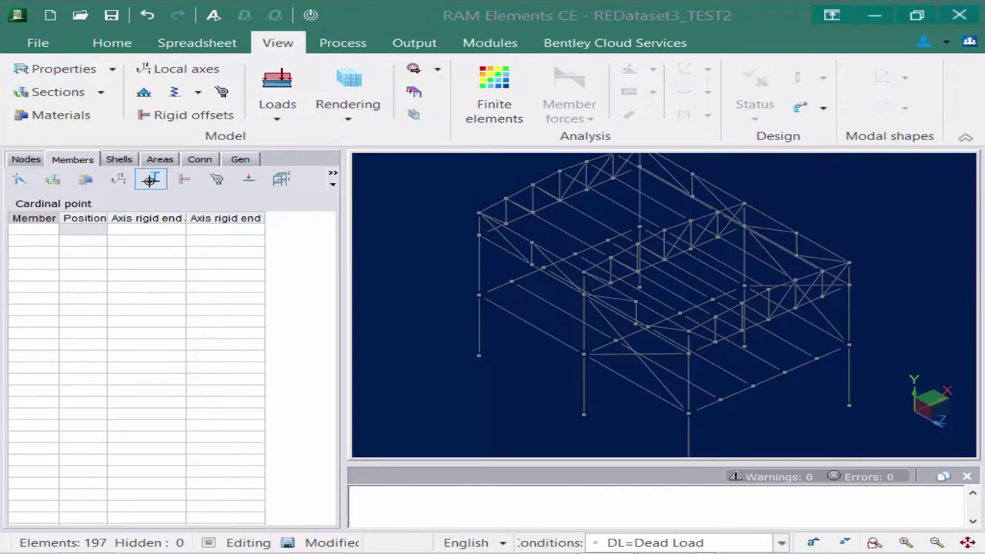
Create 8 in axial rigid end offsets on the seven floor-level beams that span between columns, including the middle cross beam
{"action": "left_click", "coordinate": [70, 167]}
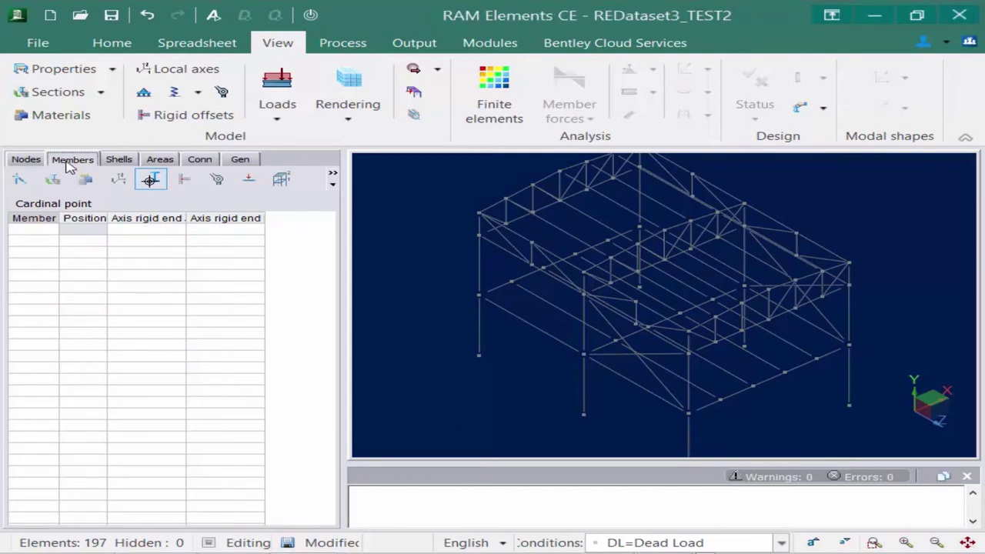
{"action": "left_click", "coordinate": [183, 181]}
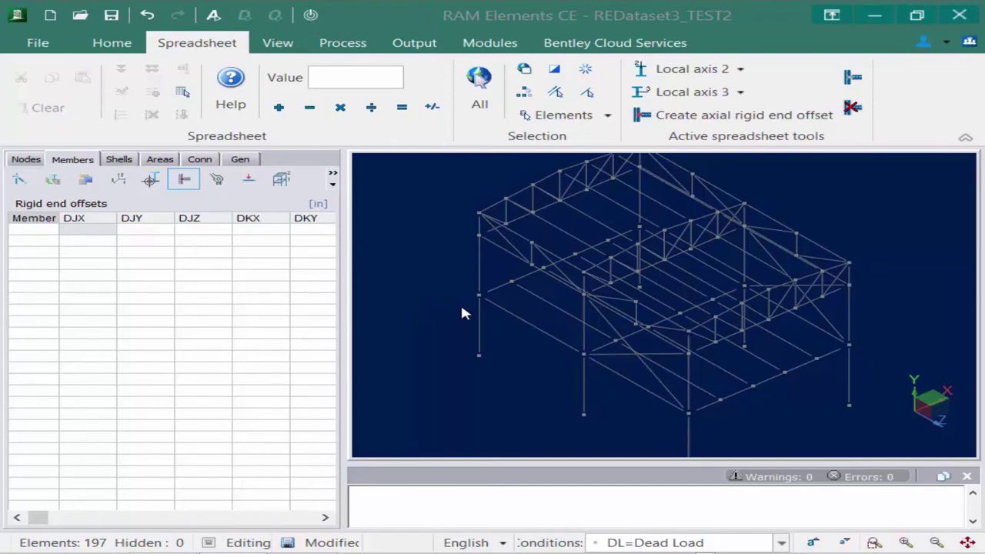
{"action": "left_click", "coordinate": [502, 306]}
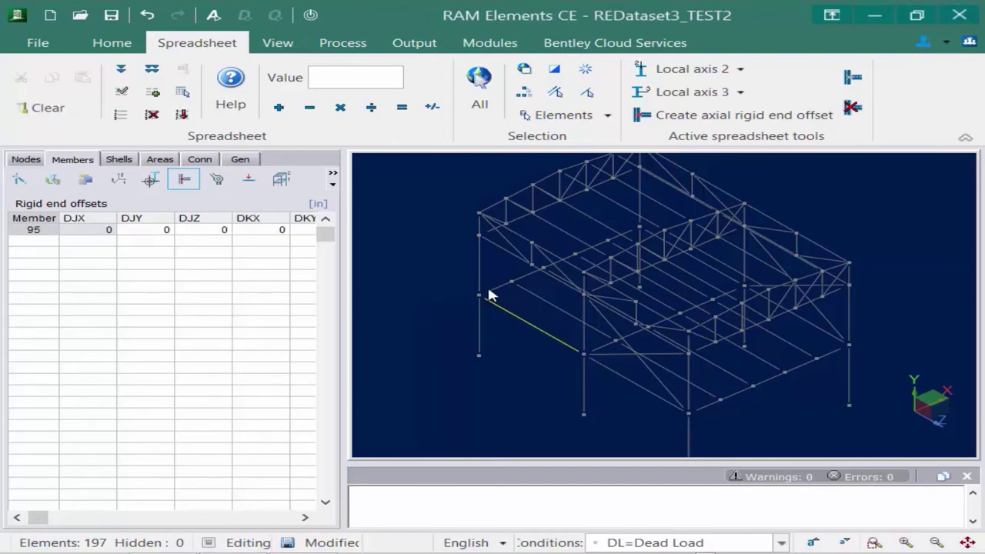
{"action": "left_click", "coordinate": [493, 291]}
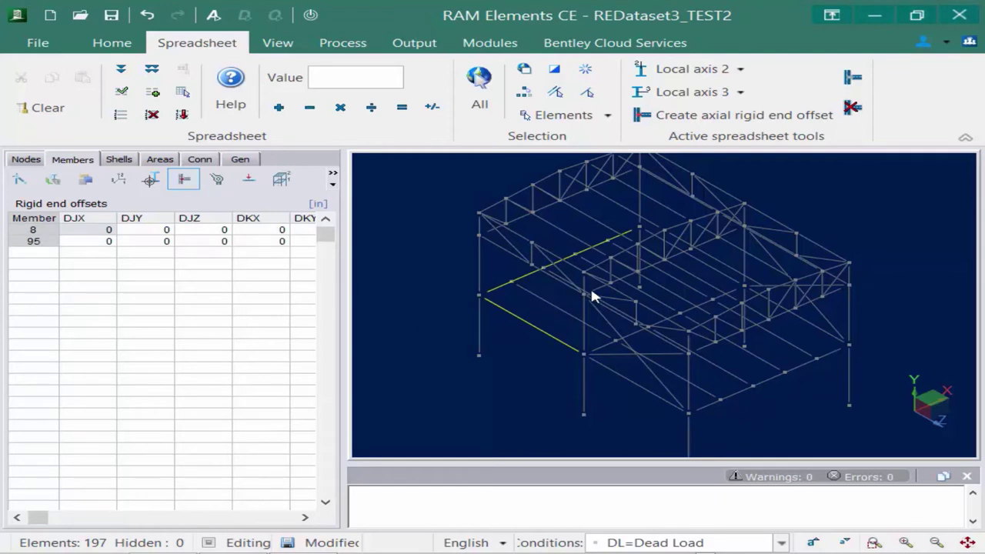
{"action": "left_click", "coordinate": [716, 271]}
{"action": "left_click", "coordinate": [810, 321]}
{"action": "left_click", "coordinate": [830, 354]}
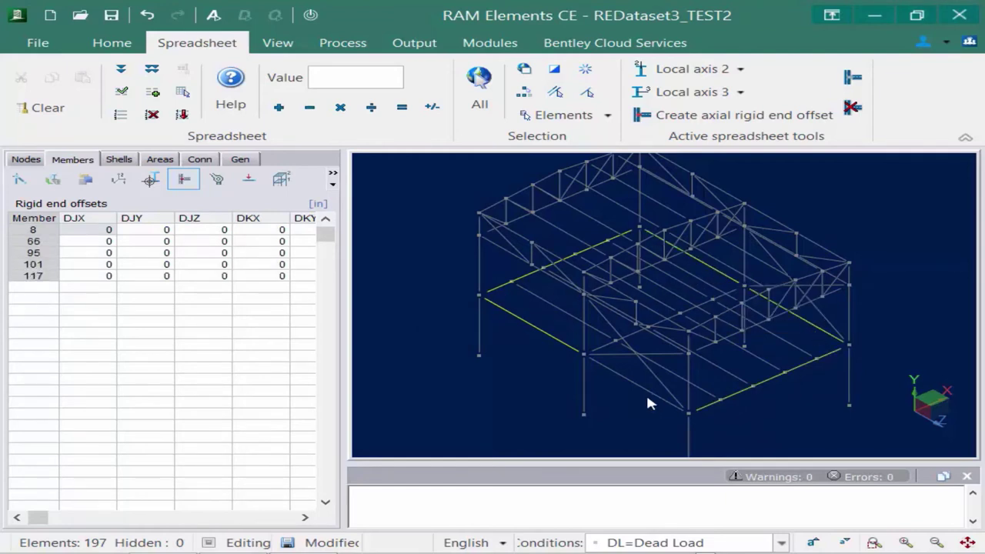
{"action": "left_click", "coordinate": [600, 361]}
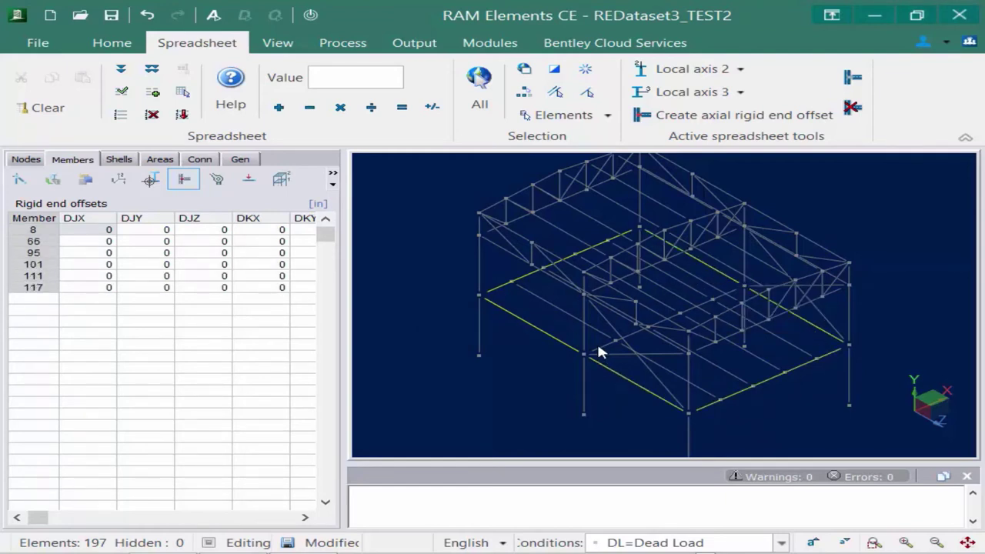
{"action": "left_click", "coordinate": [606, 347]}
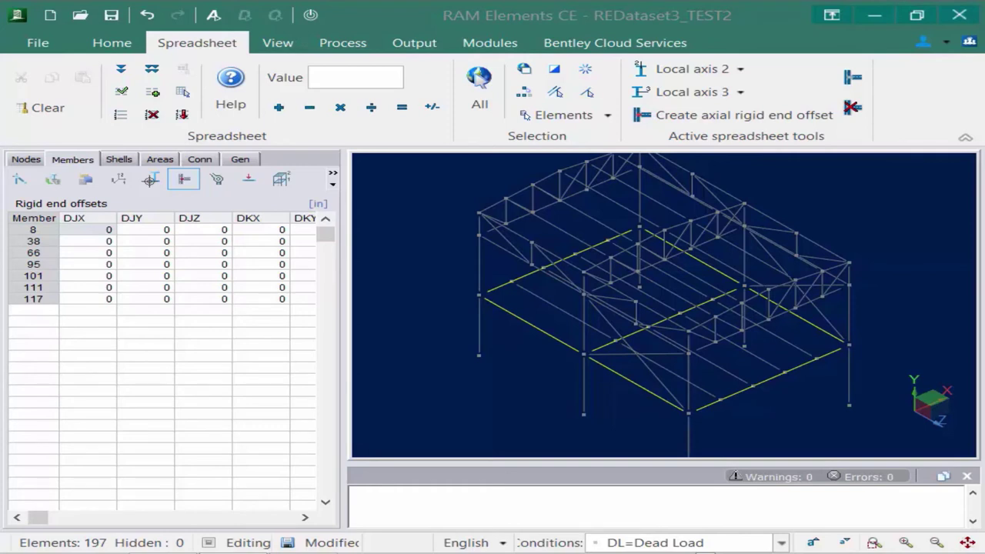
{"action": "left_click", "coordinate": [644, 118]}
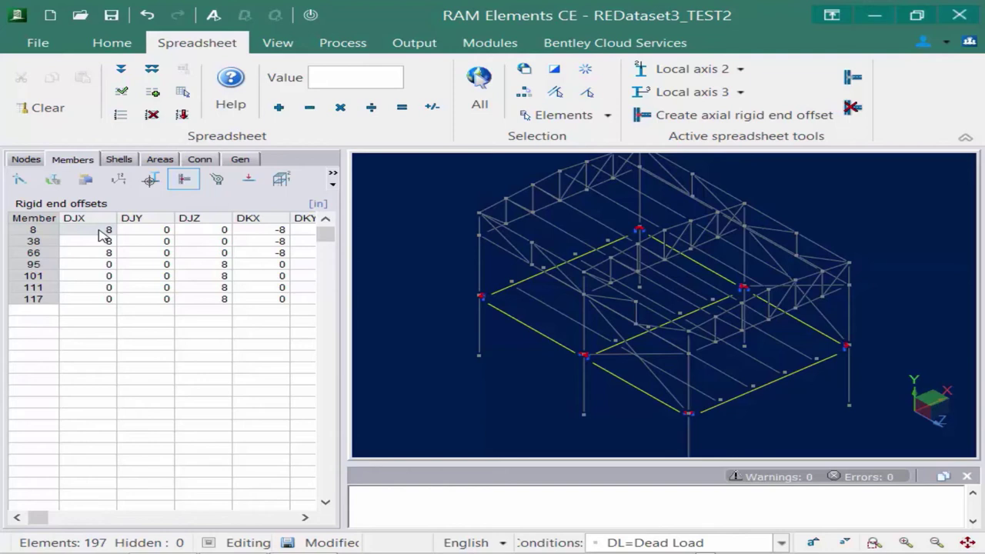
Examine the rigid end offsets up close at a corner column joint, then restore the full model view and clear the selection
{"action": "middle_click_drag", "start_coordinate": [455, 387], "coordinate": [486, 356]}
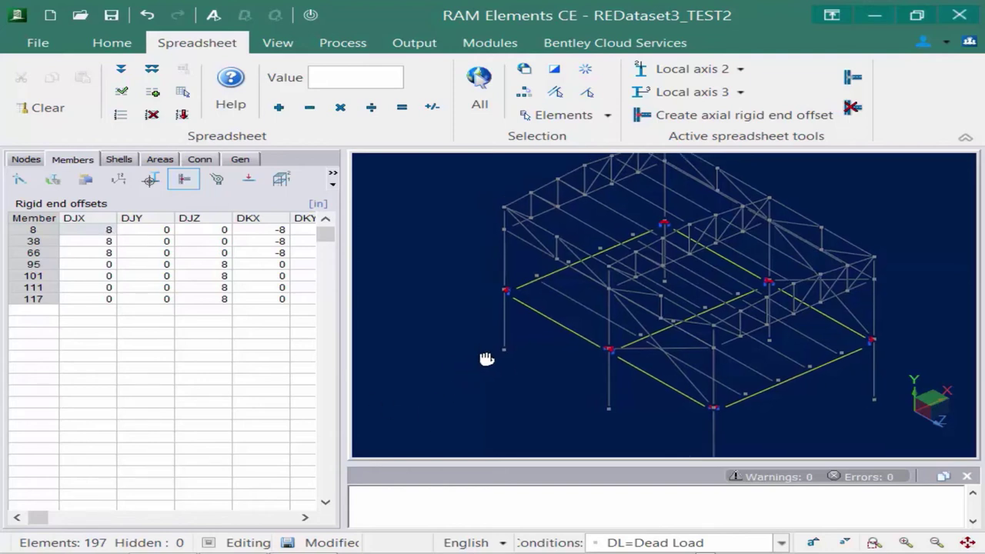
{"action": "scroll", "coordinate": [473, 324], "scroll_direction": "up", "scroll_amount": 2}
{"action": "scroll", "coordinate": [504, 279], "scroll_direction": "up", "scroll_amount": 8}
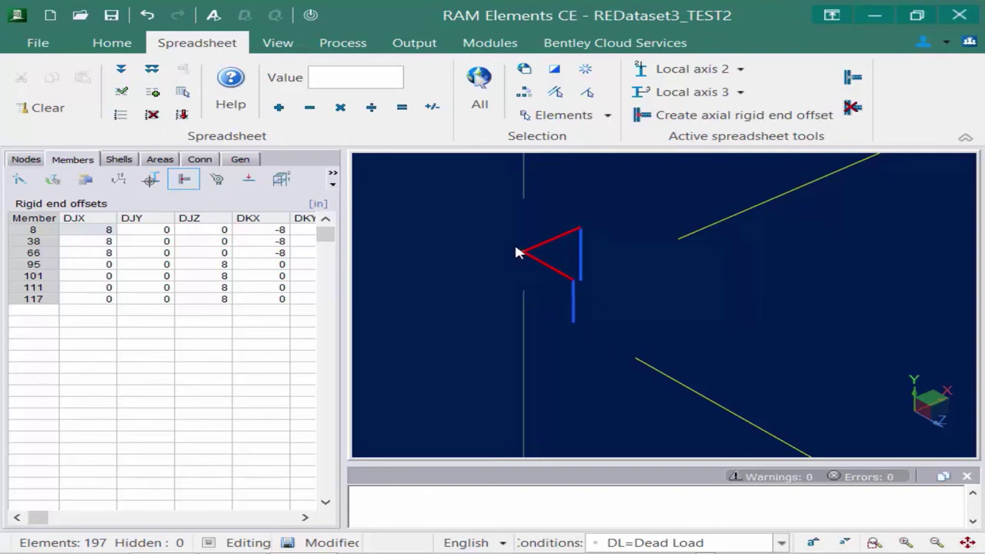
{"action": "left_click", "coordinate": [936, 543]}
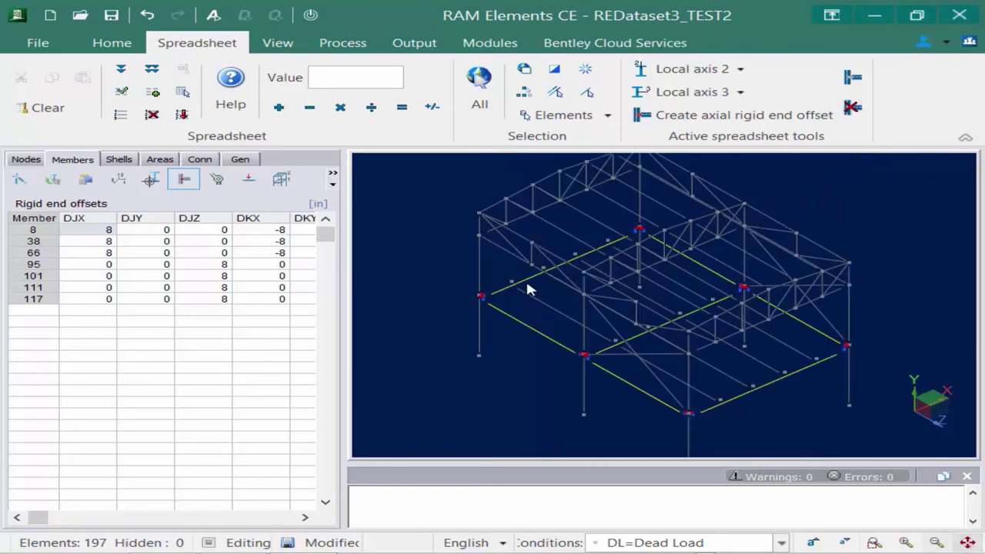
{"action": "left_click", "coordinate": [423, 231]}
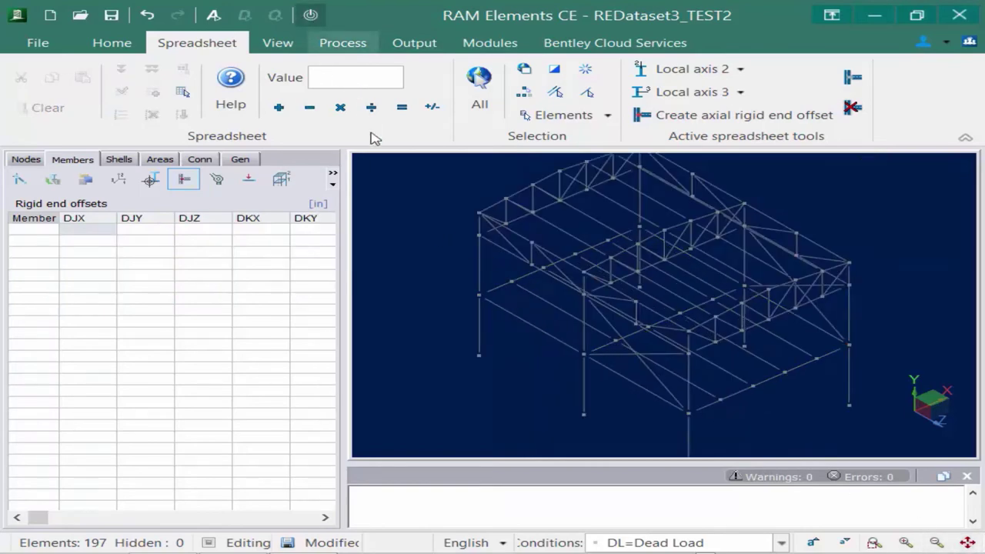